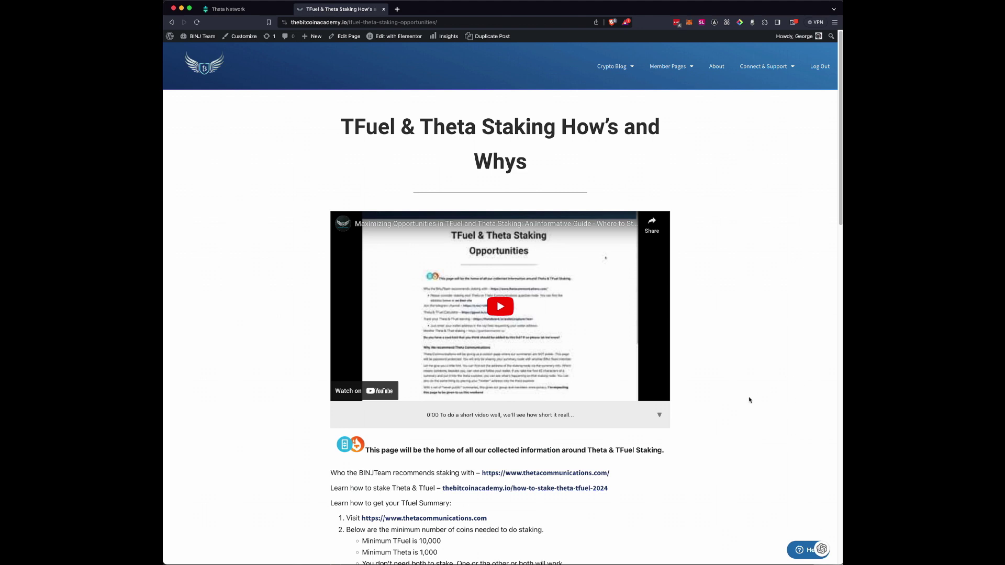
# Scroll the staking guide down to the 'How to un-stake Theta & Tfuel' line and highlight it
pyautogui.scroll(-1, 749, 400)
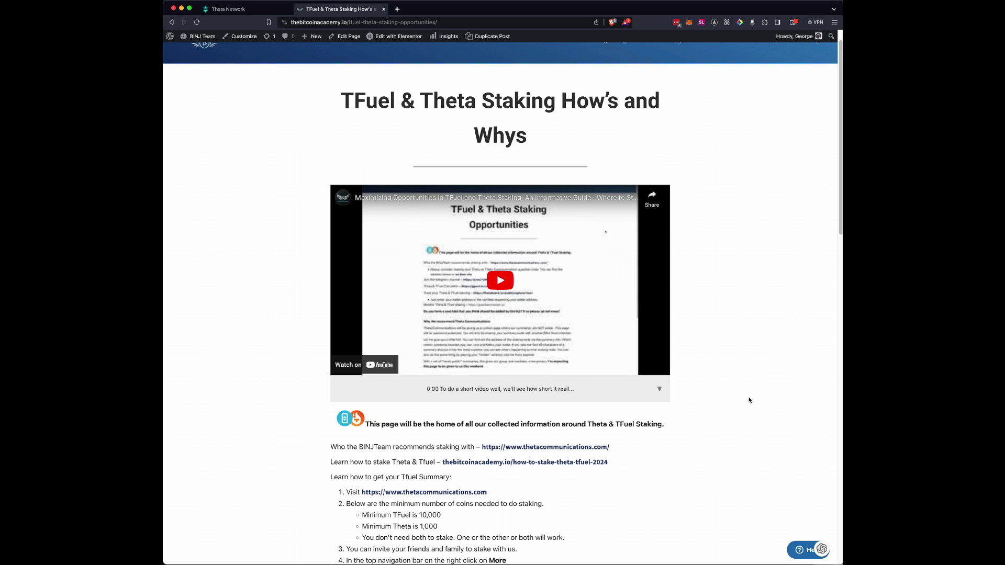
pyautogui.scroll(-2, 749, 400)
pyautogui.scroll(-1, 749, 400)
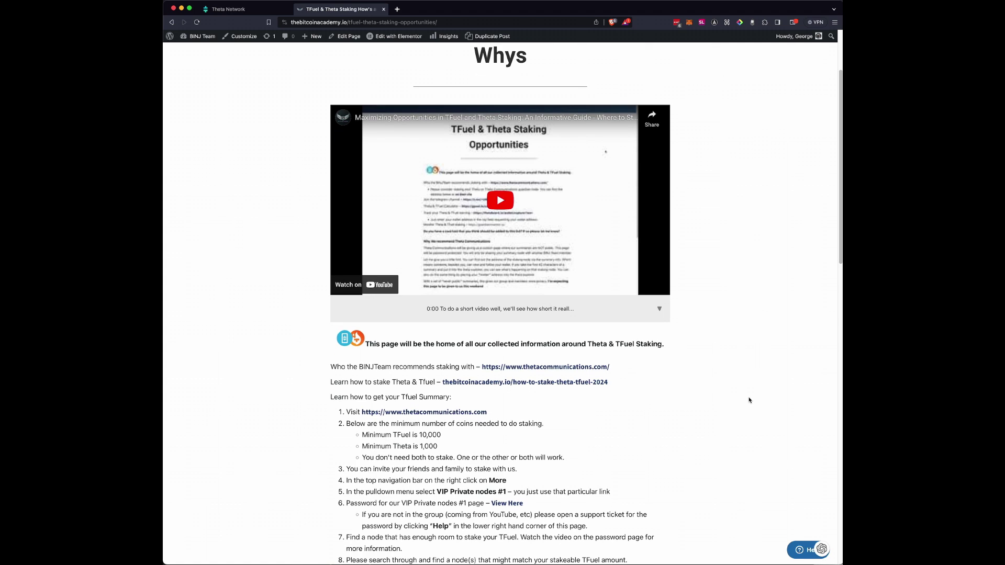
pyautogui.scroll(-3, 749, 400)
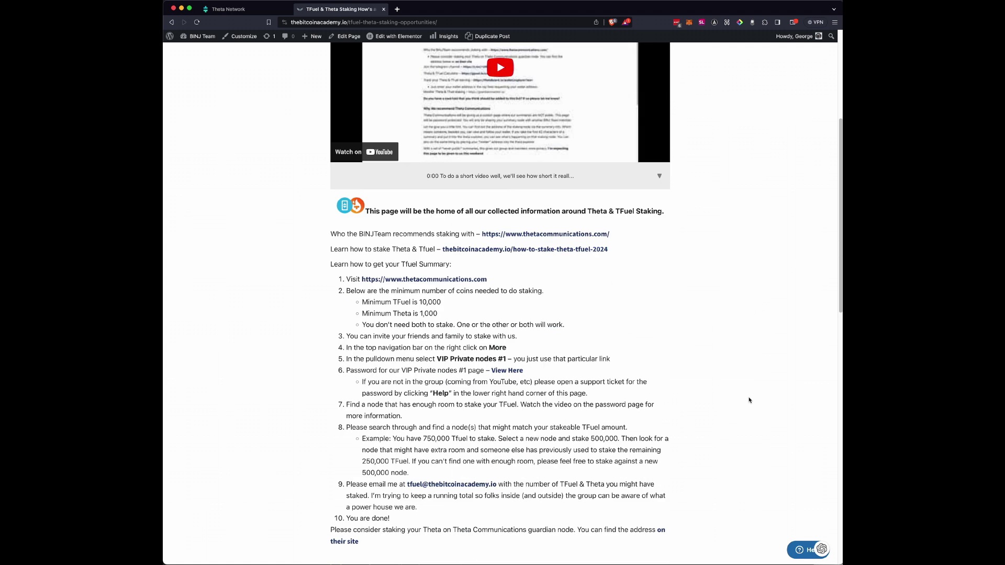
pyautogui.scroll(-1, 749, 401)
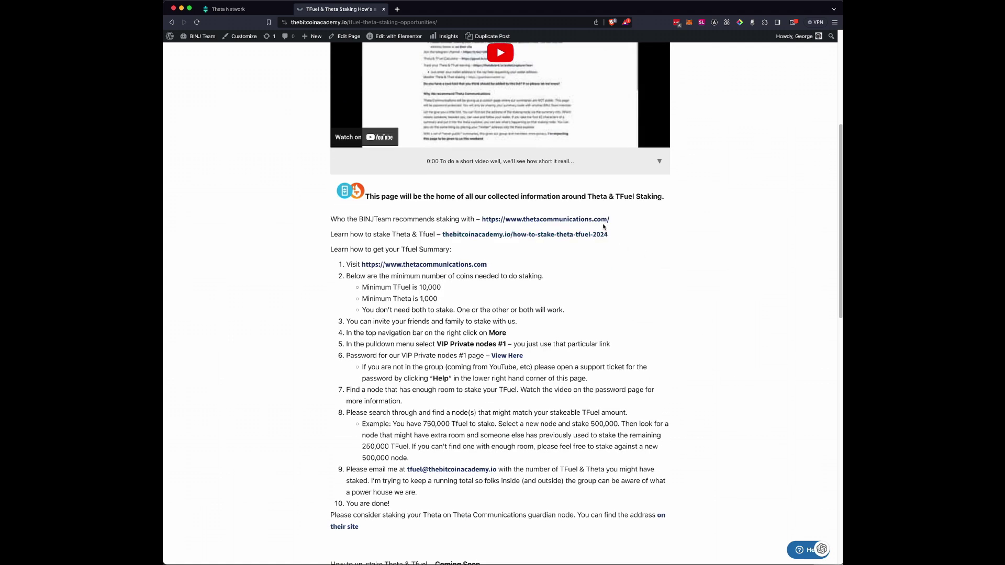
pyautogui.scroll(-4, 690, 298)
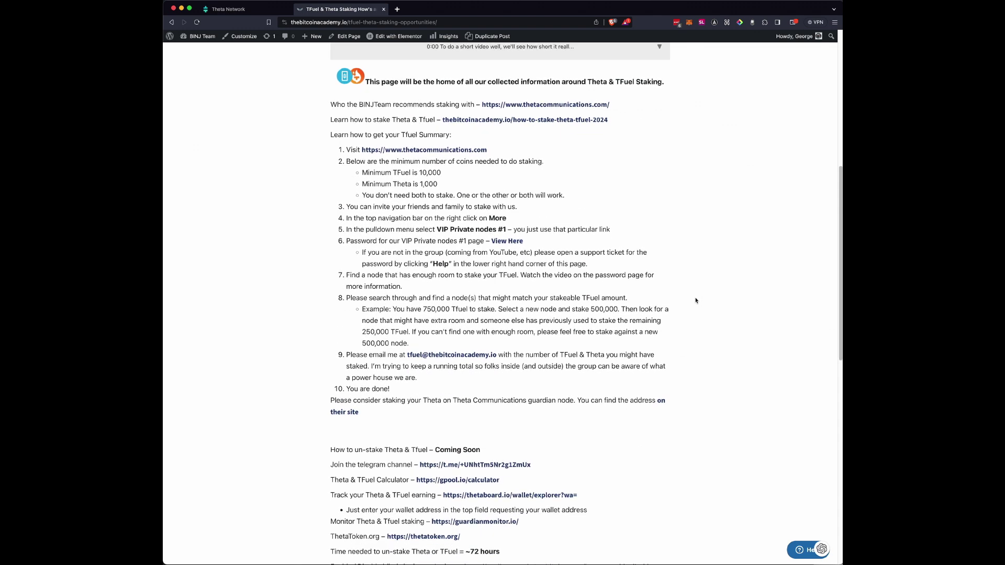
pyautogui.moveTo(325, 405); pyautogui.dragTo(488, 407)
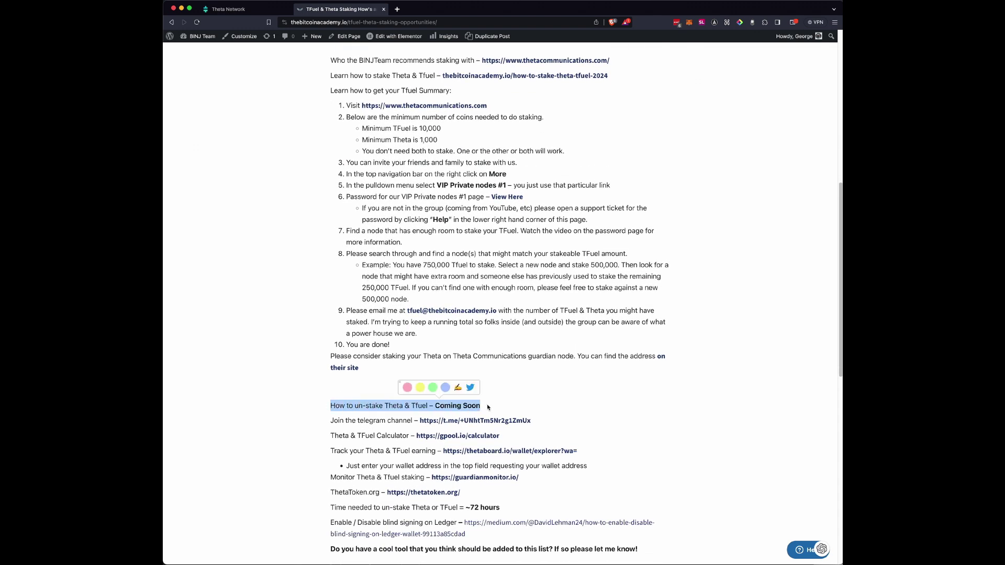
pyautogui.click(682, 403)
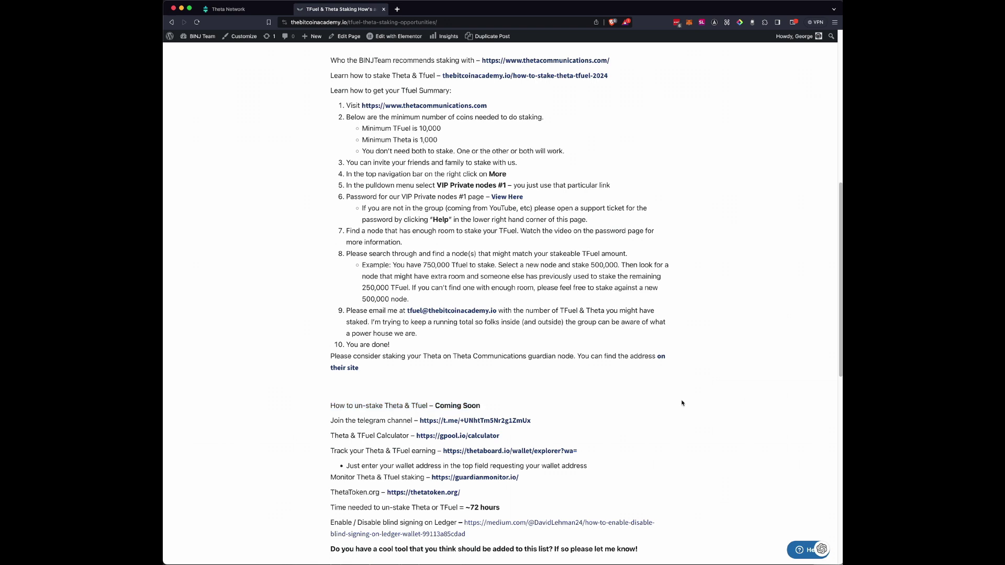
pyautogui.scroll(10, 683, 403)
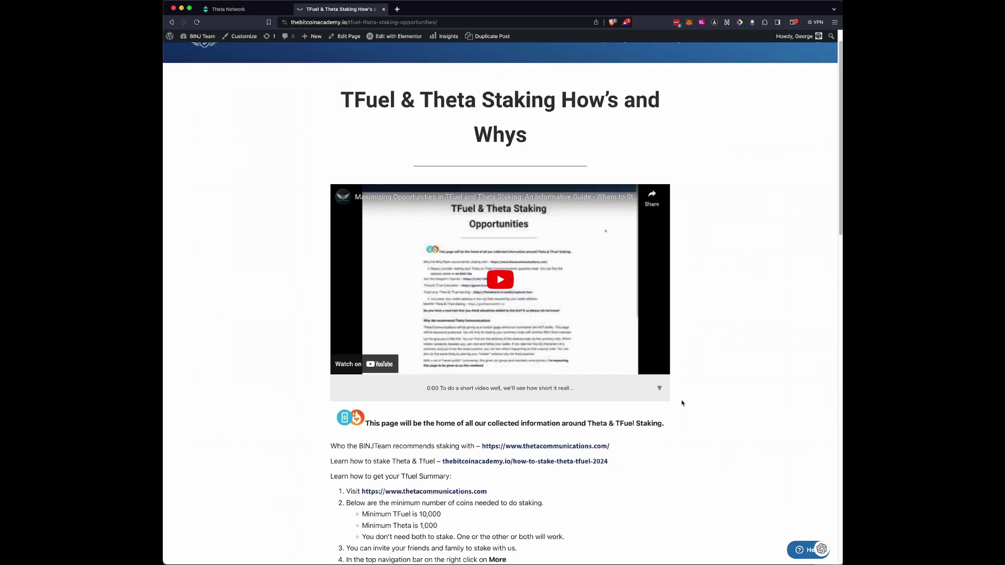
# Open the Theta Web Wallet and connect using a Ledger hardware wallet
pyautogui.click(250, 12)
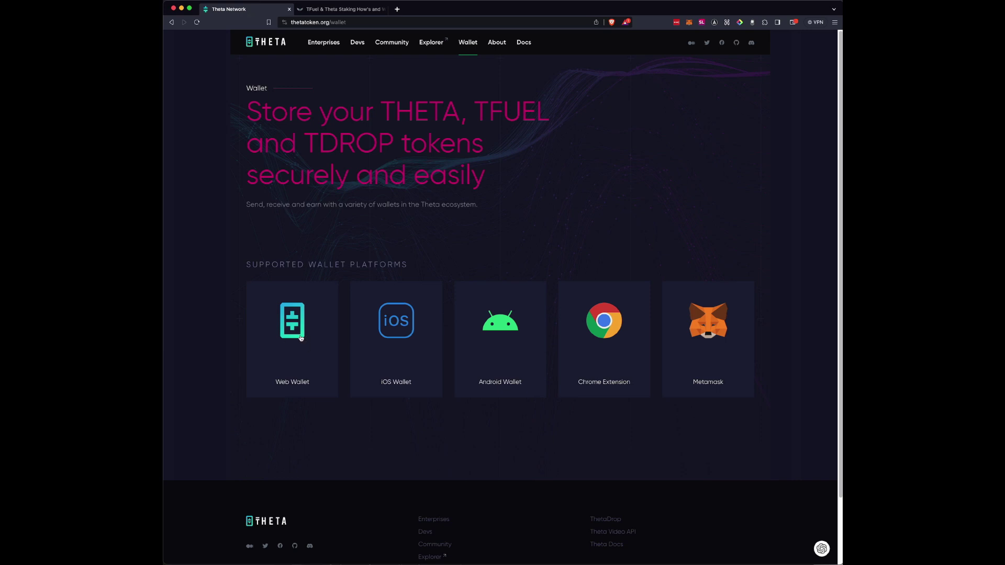
pyautogui.click(300, 338)
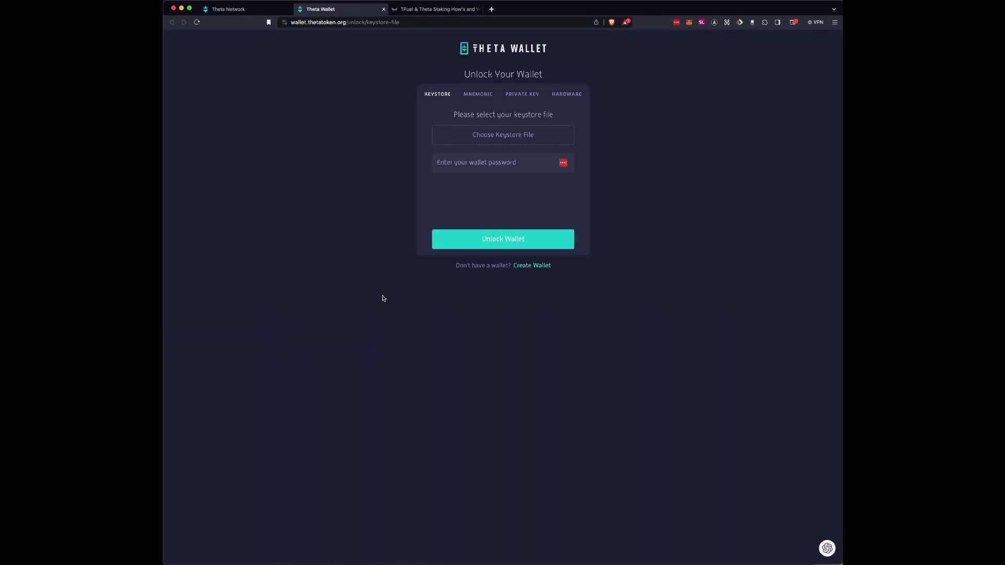
pyautogui.click(570, 96)
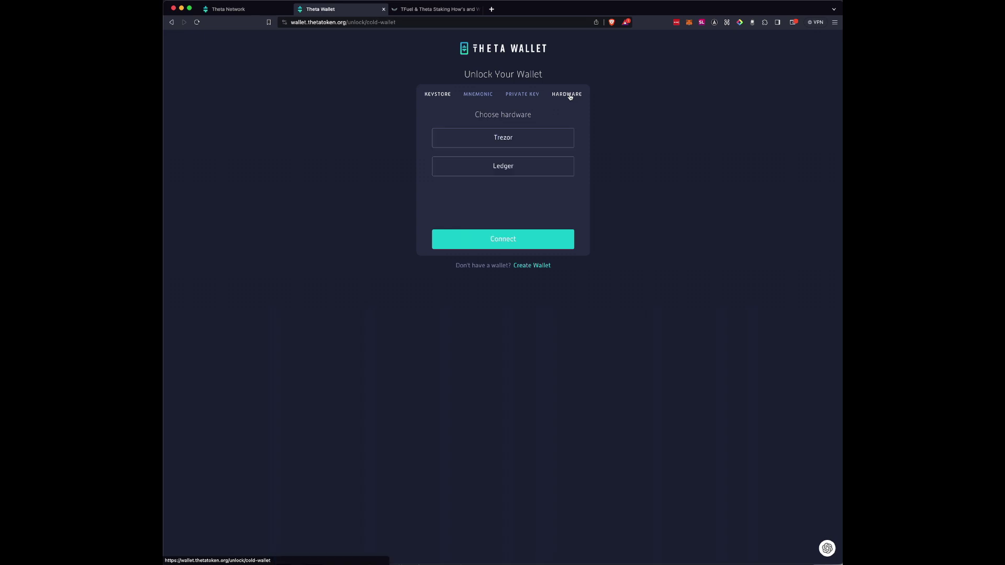
pyautogui.click(518, 169)
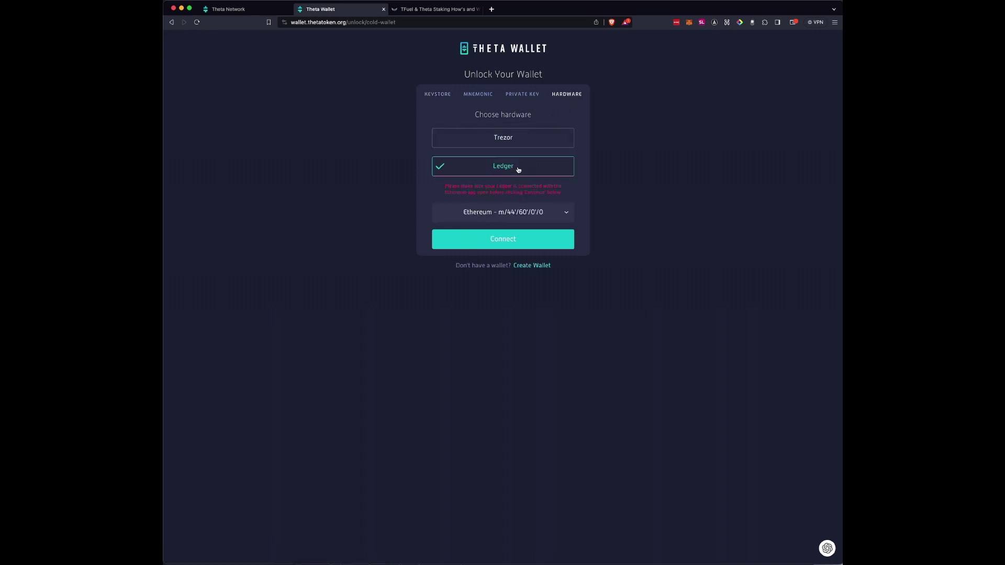
pyautogui.click(506, 240)
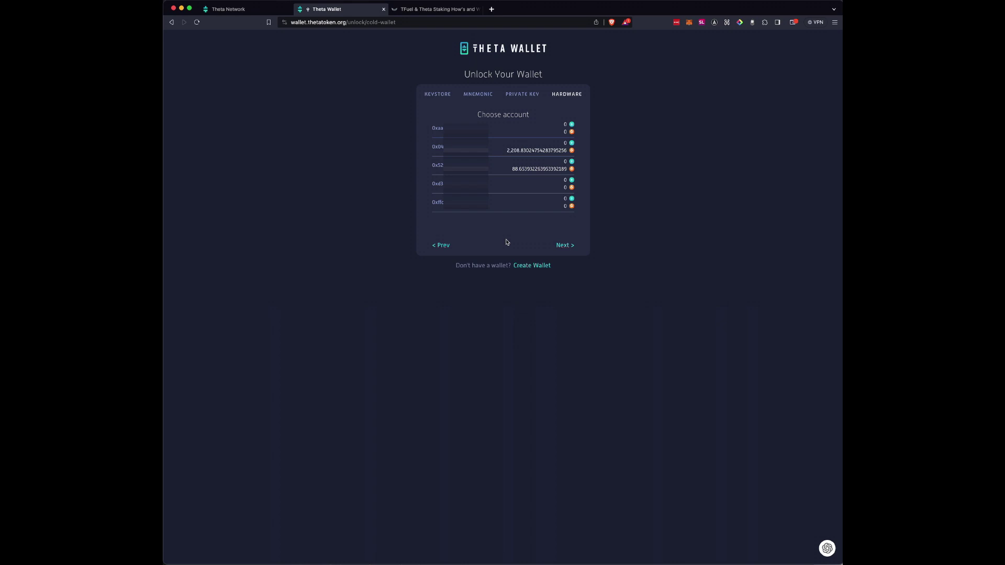
# Unlock the Ledger account that holds the TFuel balance
pyautogui.click(559, 167)
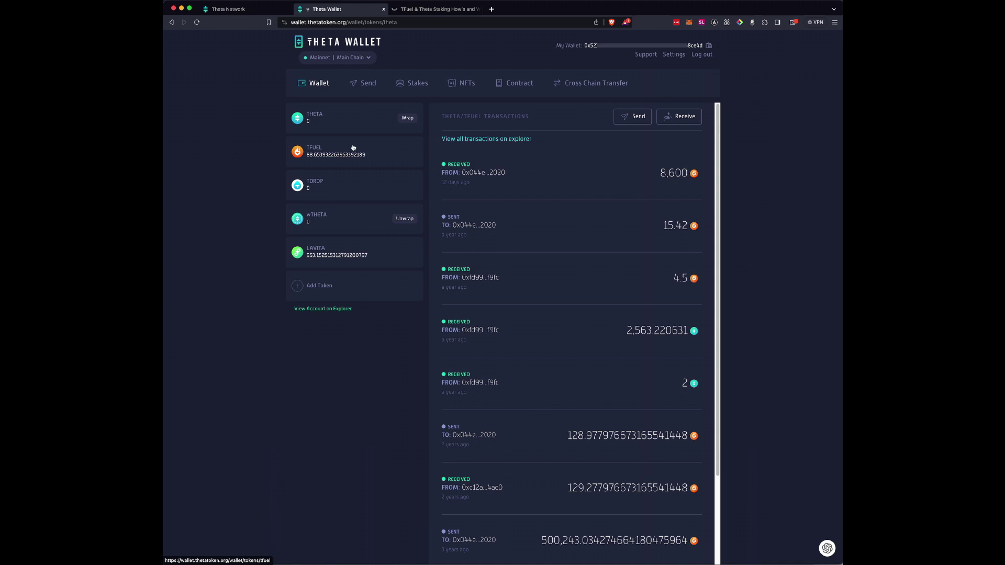
# View the stakes list and copy the Elite Edge stake's holder address
pyautogui.click(413, 86)
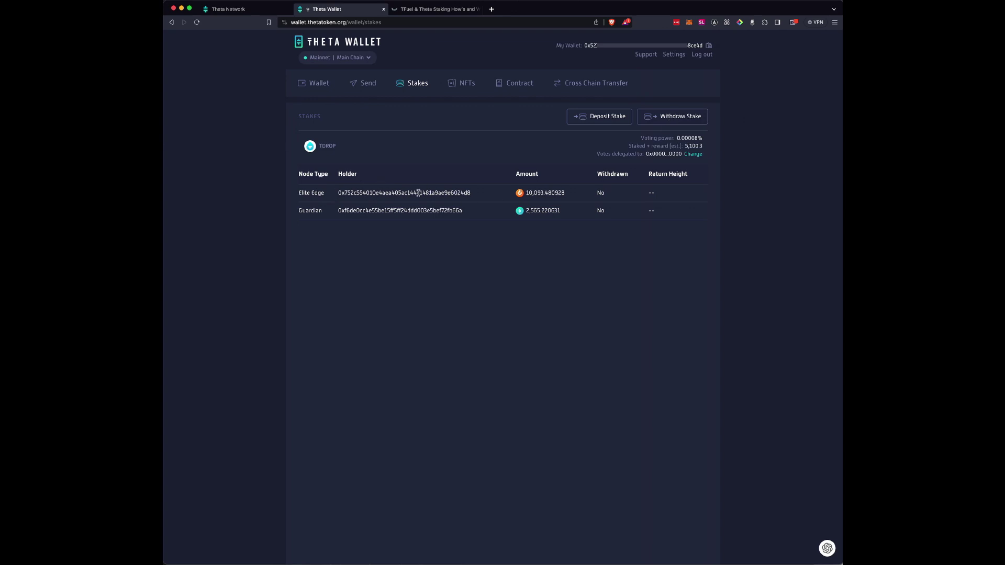
pyautogui.moveTo(484, 196); pyautogui.dragTo(339, 195)
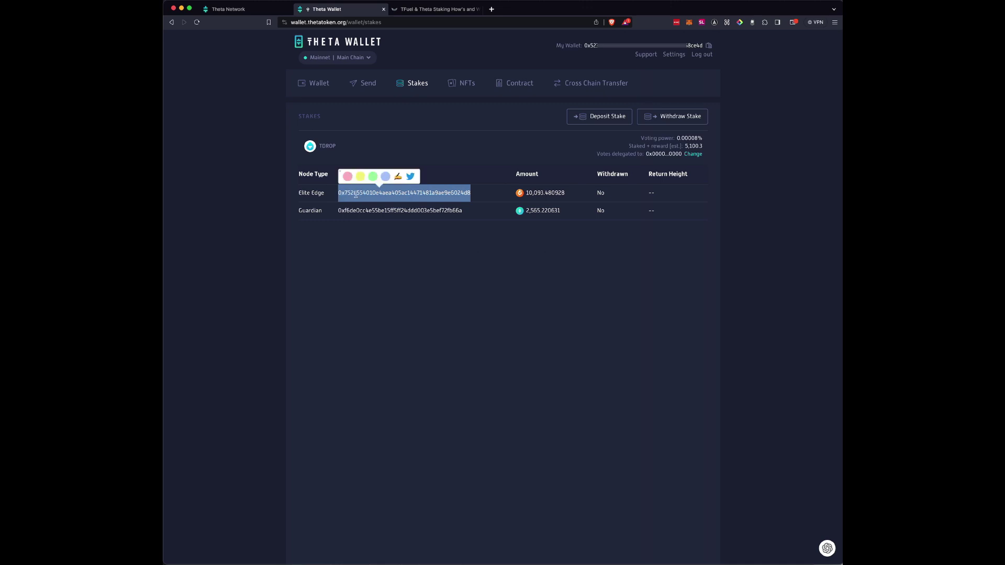
pyautogui.rightClick(357, 194)
pyautogui.click(372, 212)
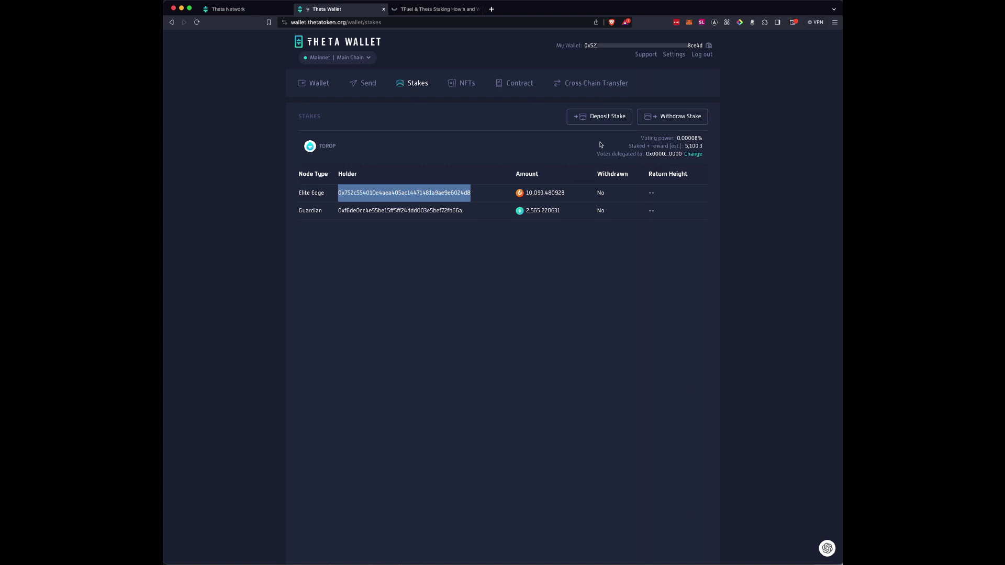
# Withdraw the Edge Node stake using the pasted Elite Edge holder address, and confirm
pyautogui.click(676, 117)
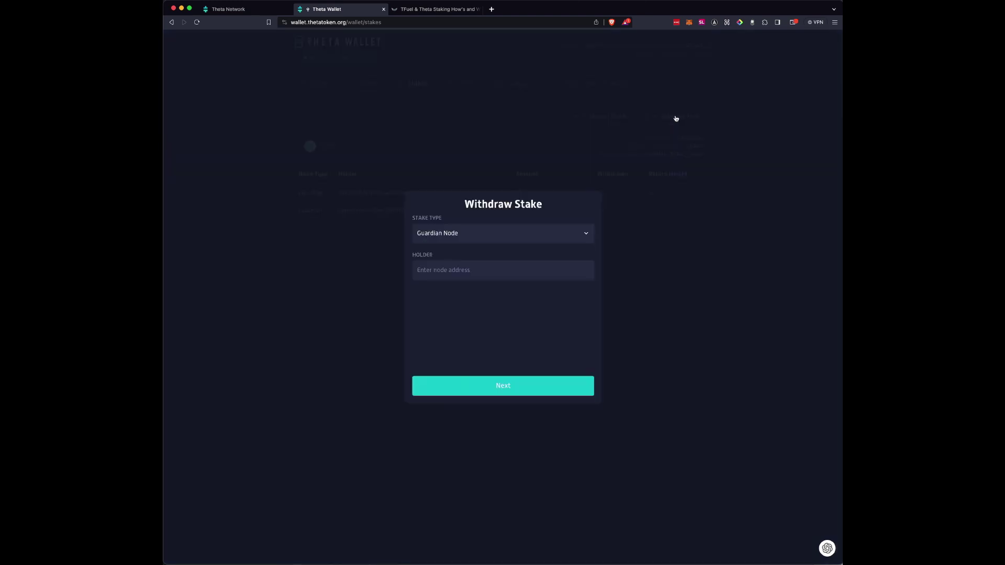
pyautogui.click(468, 234)
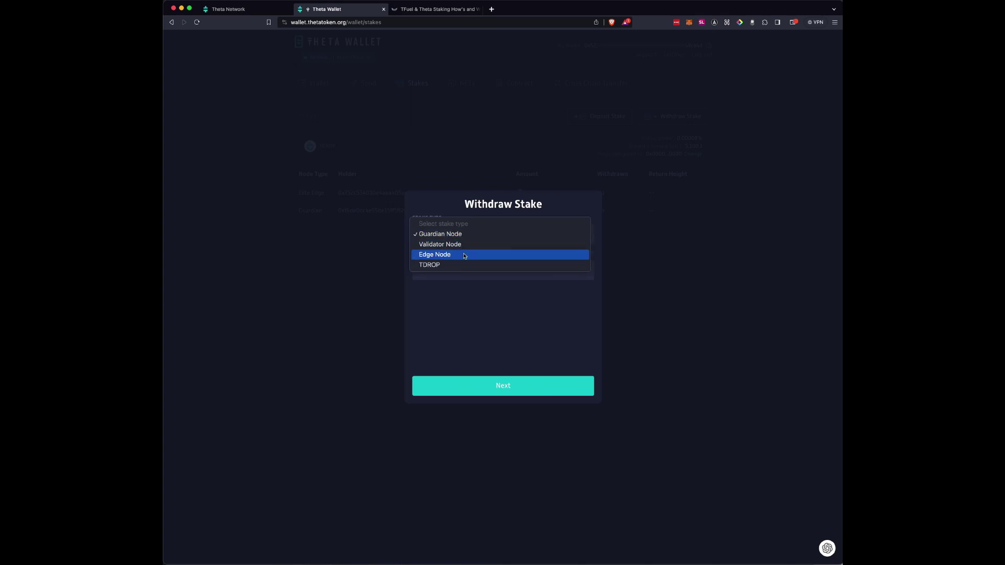
pyautogui.click(465, 254)
pyautogui.click(447, 270)
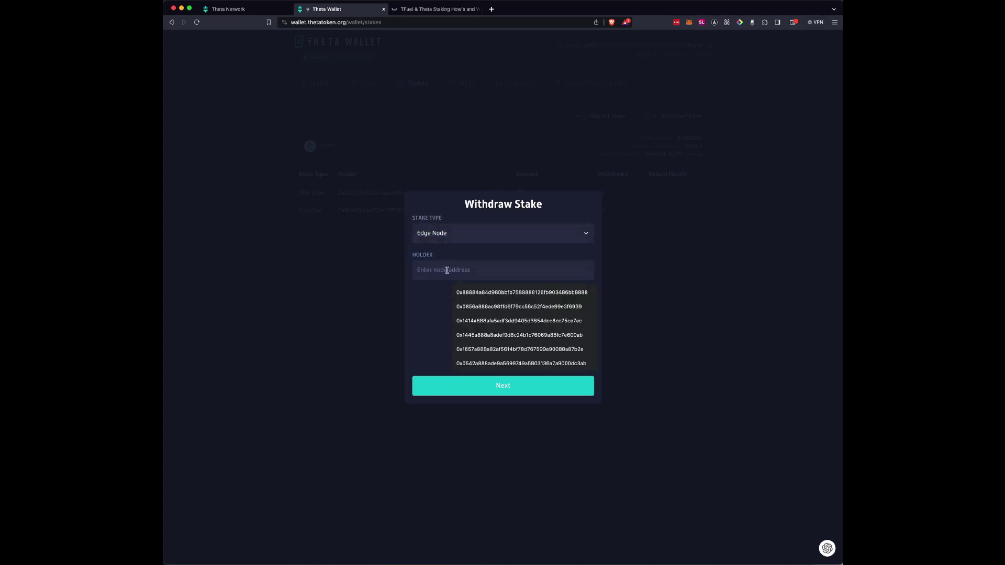
pyautogui.rightClick(447, 270)
pyautogui.click(470, 328)
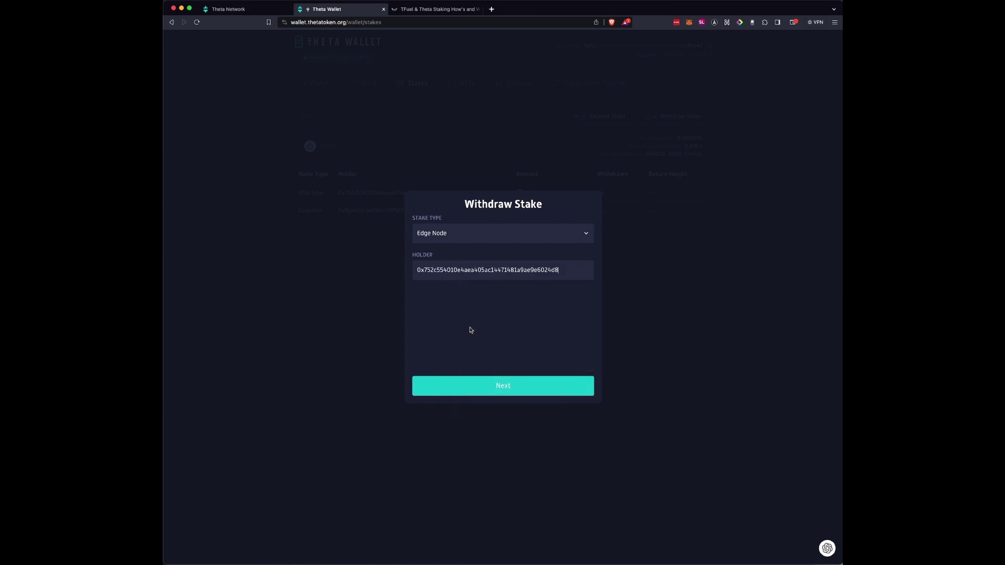
pyautogui.click(503, 388)
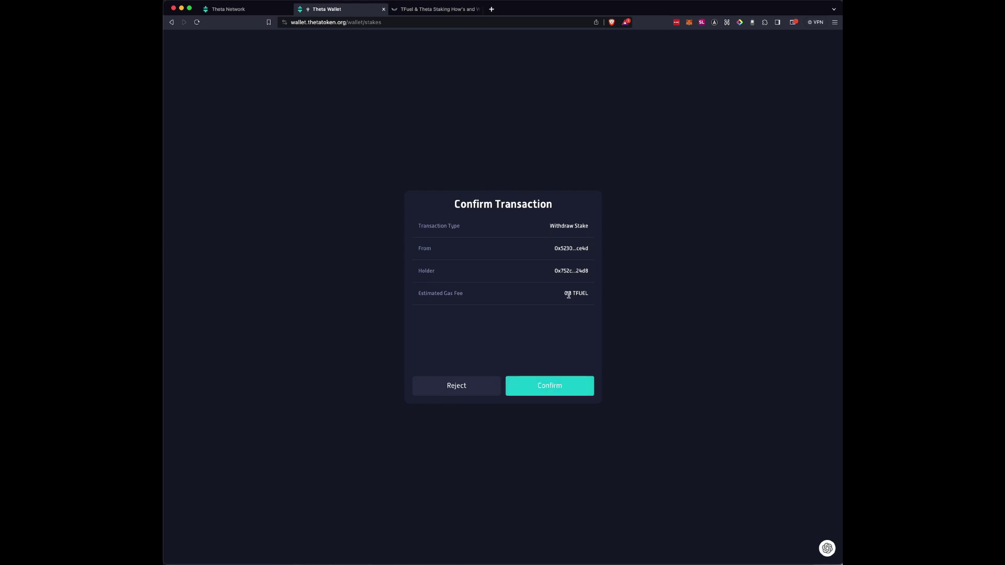
pyautogui.click(555, 387)
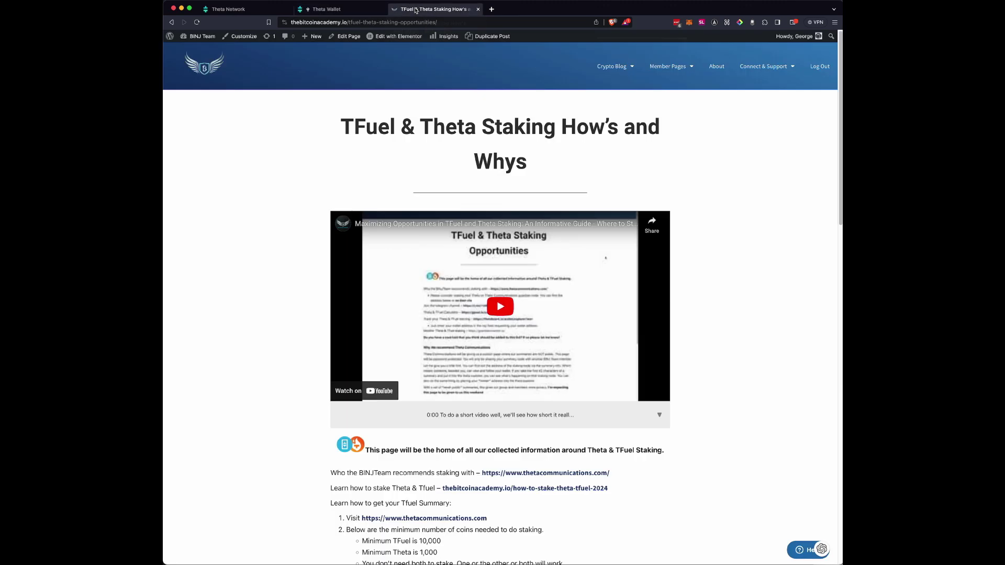
# In the staking guide, highlight the line giving the ~72 hours un-stake time
pyautogui.click(423, 9)
pyautogui.scroll(-3, 668, 281)
pyautogui.scroll(-5, 667, 281)
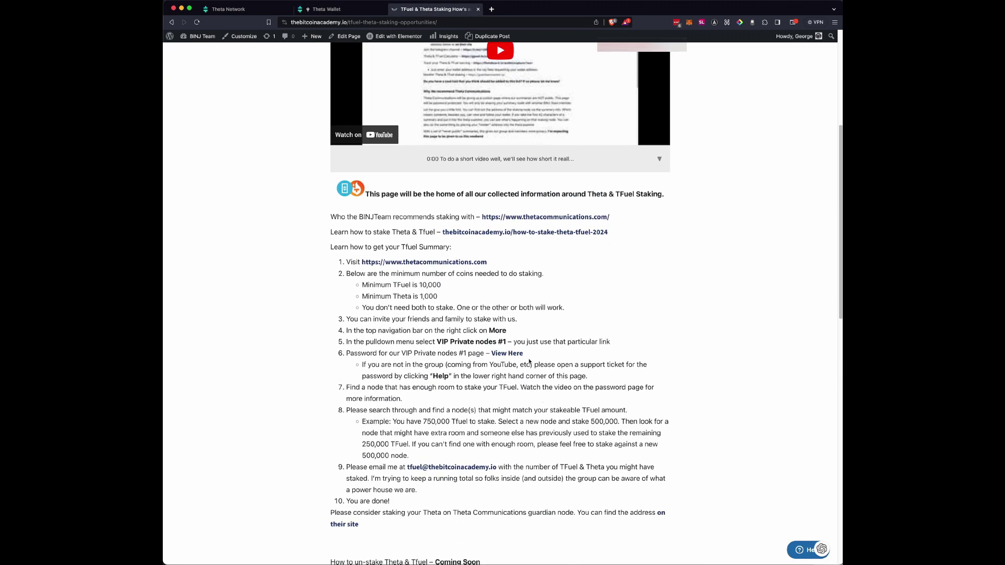
pyautogui.scroll(-6, 540, 406)
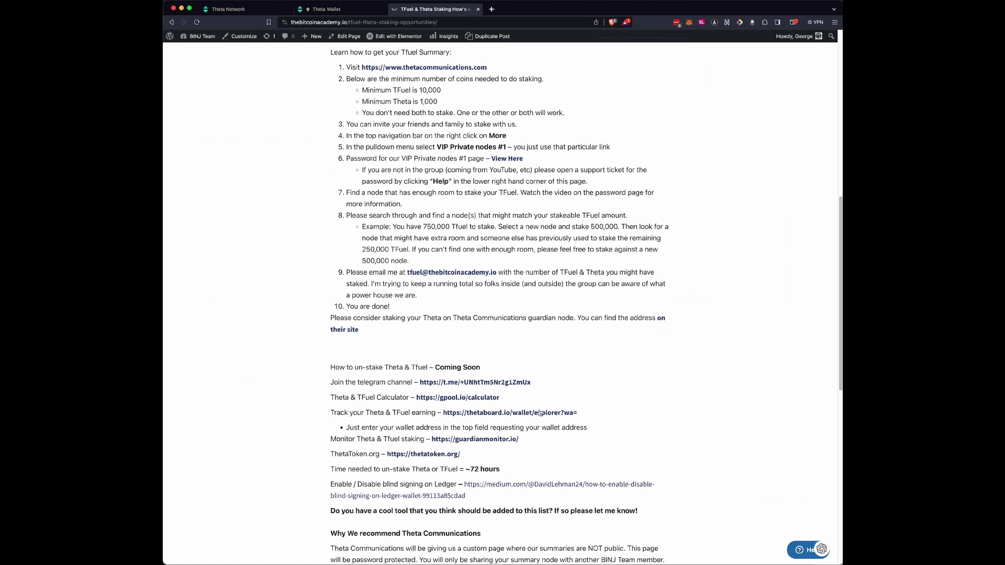
pyautogui.tripleClick(427, 459)
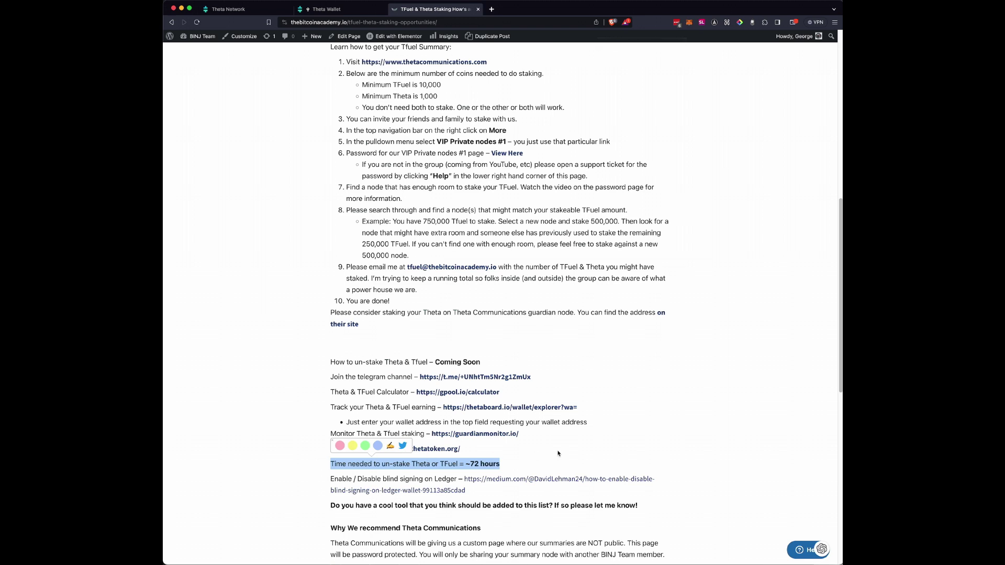
# Refresh the Theta Wallet Stakes page to show the Elite Edge stake as withdrawn
pyautogui.click(354, 11)
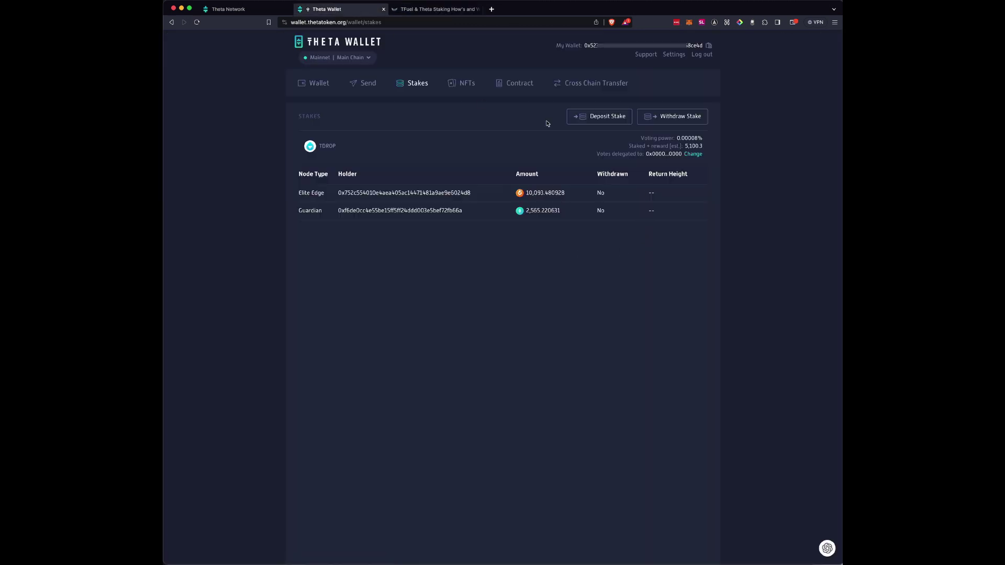
pyautogui.click(316, 83)
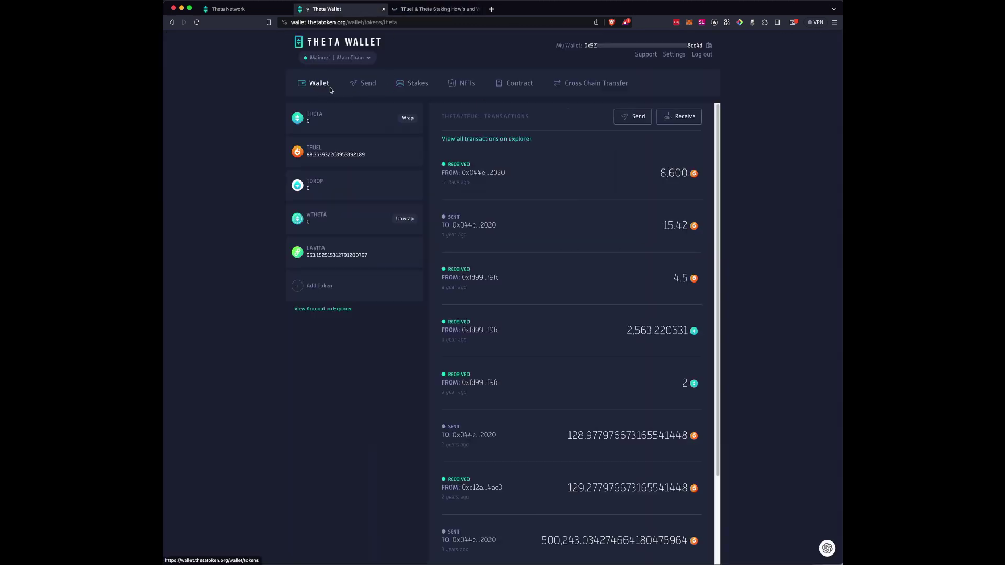
pyautogui.click(419, 86)
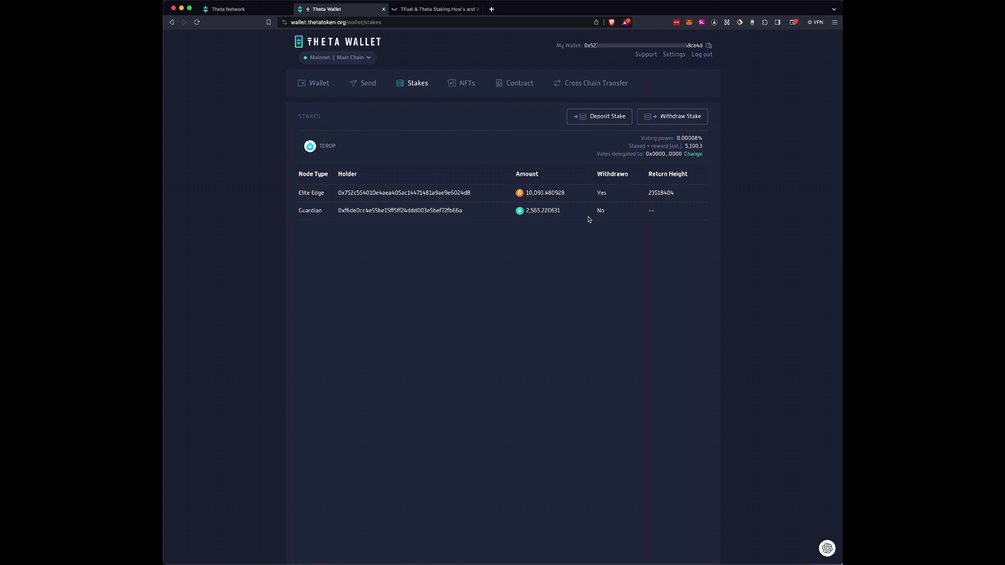
# Copy the Guardian stake's holder address
pyautogui.moveTo(462, 211); pyautogui.dragTo(338, 212)
pyautogui.rightClick(366, 212)
pyautogui.click(400, 234)
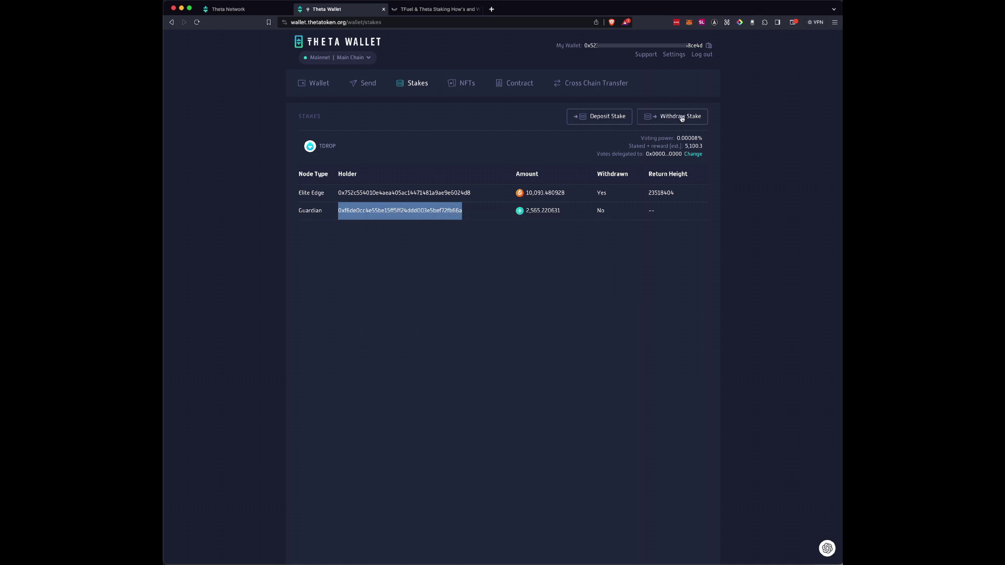
# Prepare a Guardian Node stake withdrawal with the pasted Guardian holder address
pyautogui.click(681, 118)
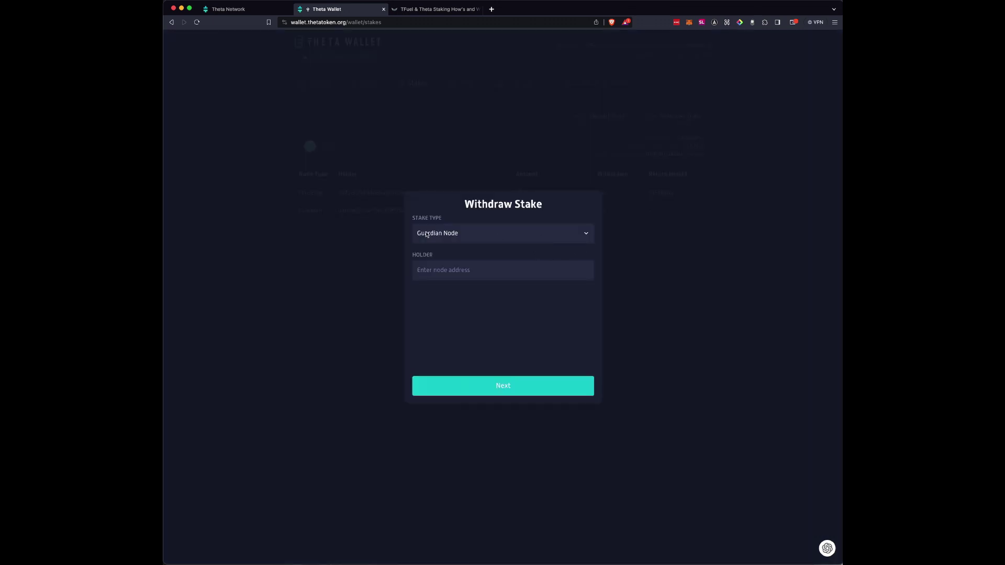
pyautogui.click(457, 272)
pyautogui.rightClick(457, 272)
pyautogui.click(478, 327)
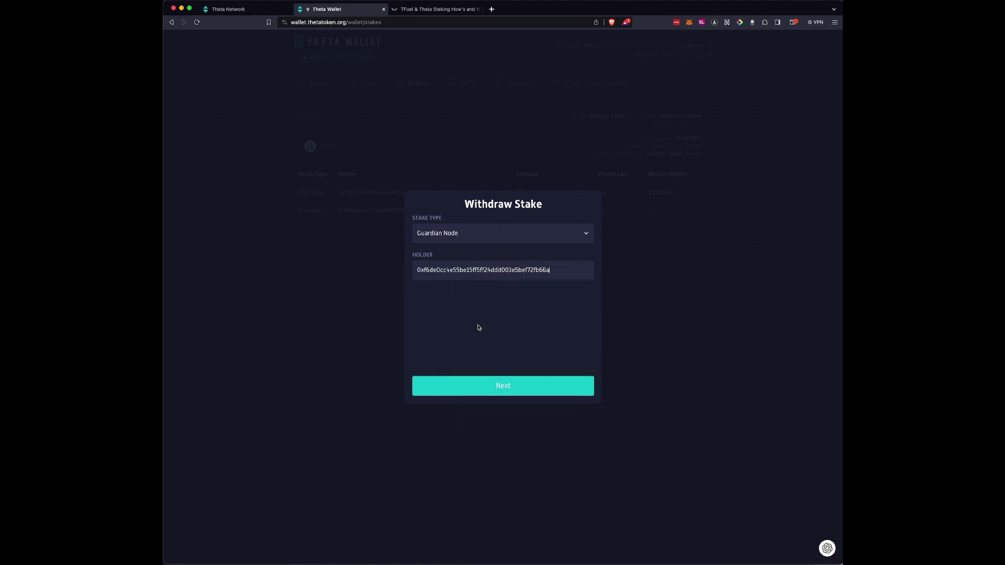
pyautogui.click(511, 388)
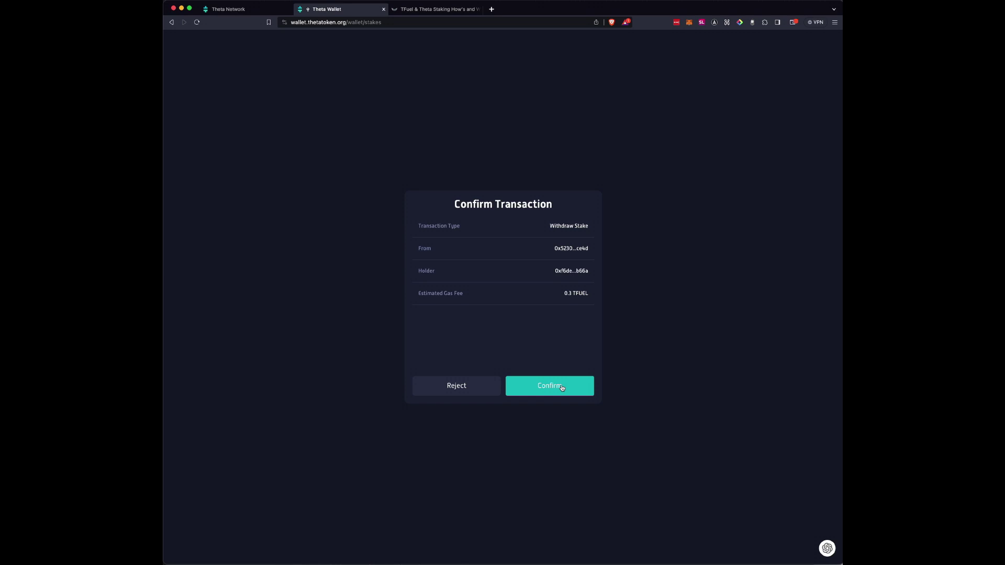
# Reject the Guardian withdrawal and return to the wallet balances view
pyautogui.click(465, 386)
pyautogui.click(685, 193)
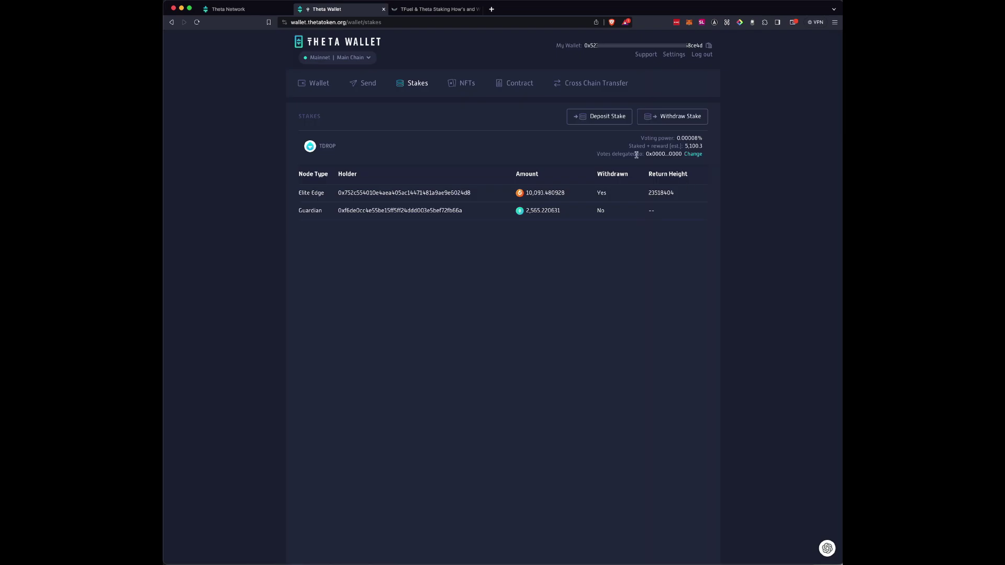
pyautogui.click(317, 84)
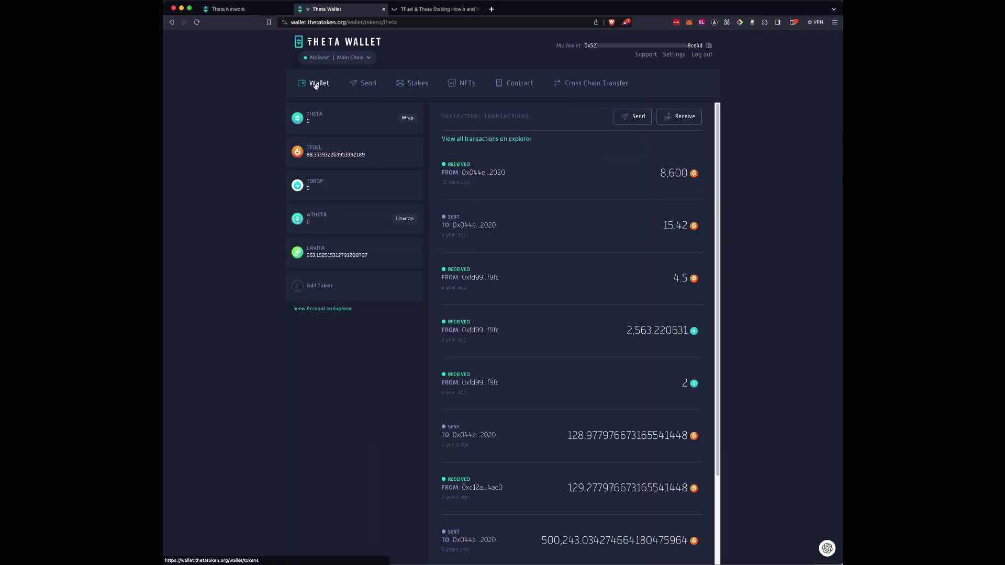